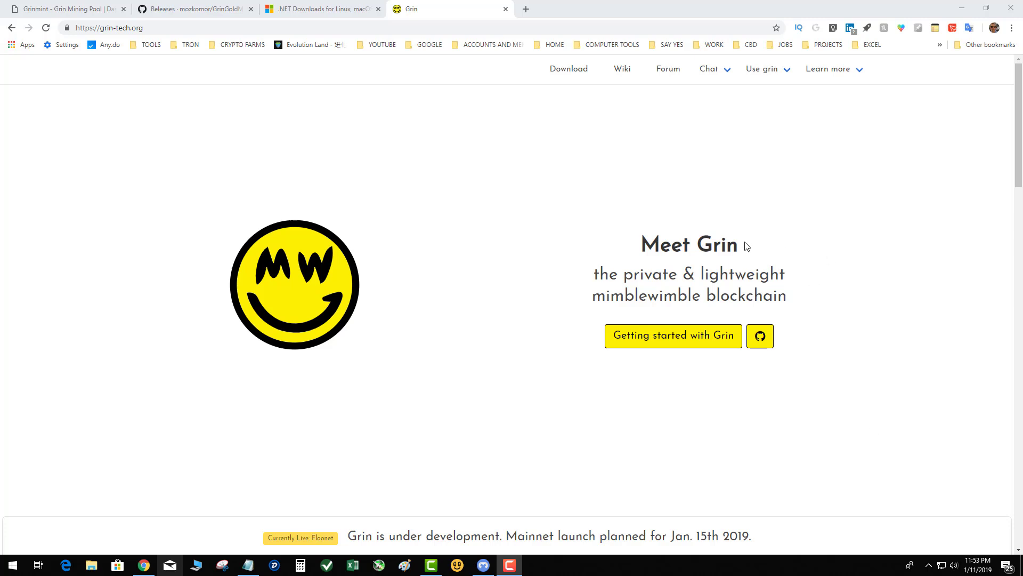
# Save GGM_Floonet_Win64_BETA3.zip from the GrinGoldMiner Releases page to the desktop and skim the release notes.
pyautogui.click(218, 10)
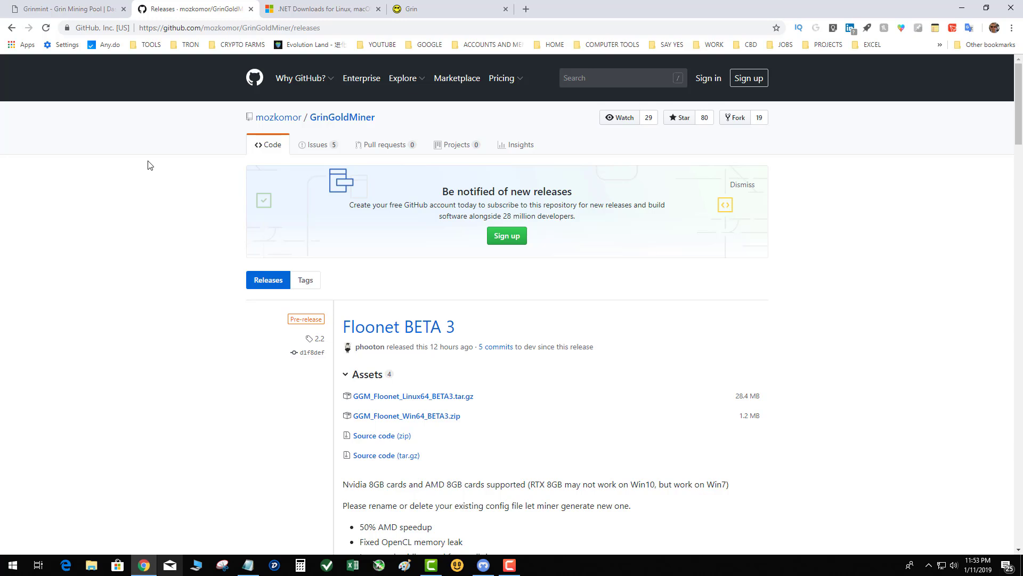
pyautogui.click(396, 415)
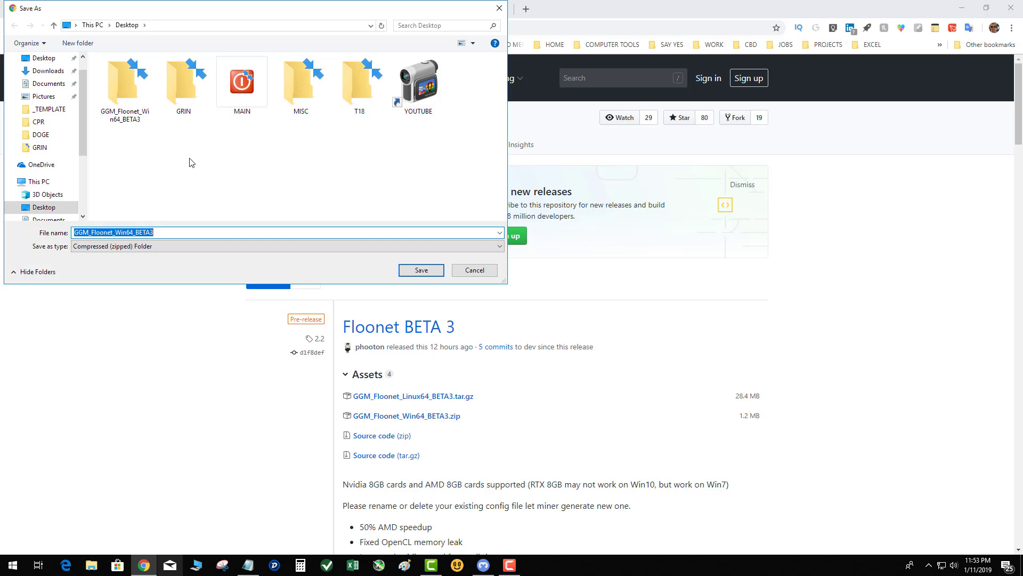
pyautogui.click(421, 270)
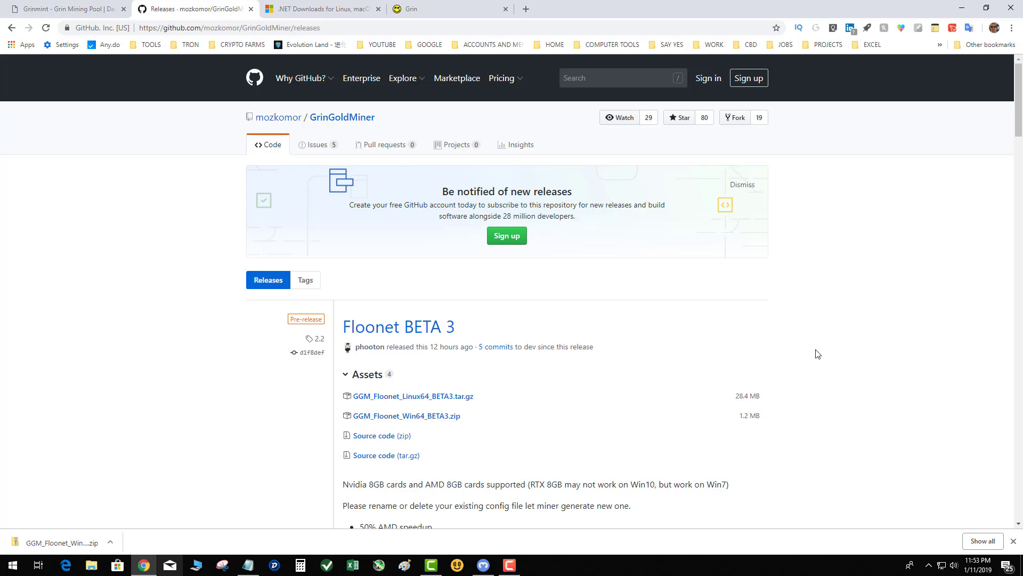
pyautogui.scroll(-2, 818, 353)
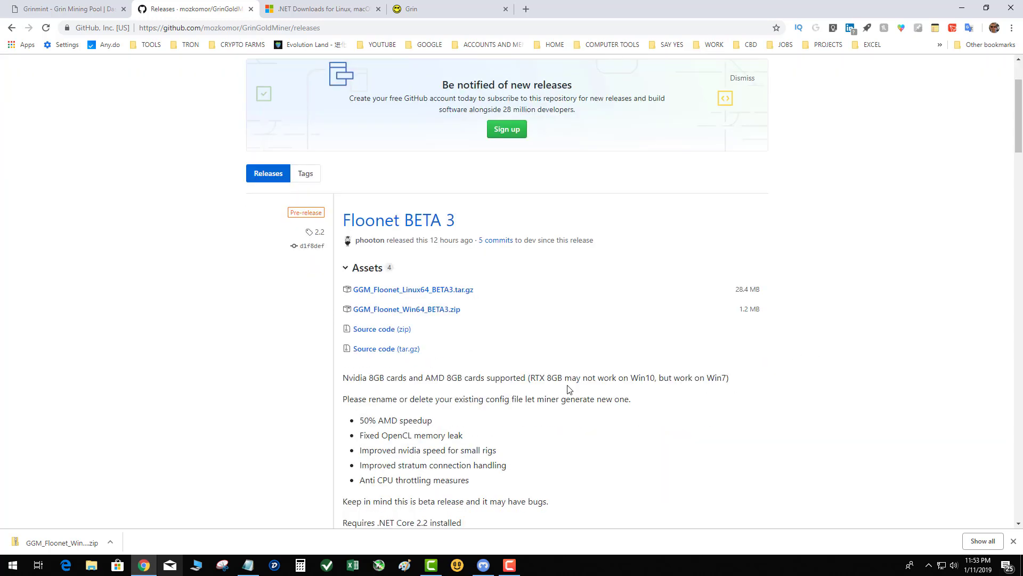
pyautogui.scroll(-1, 533, 400)
pyautogui.scroll(-1, 524, 403)
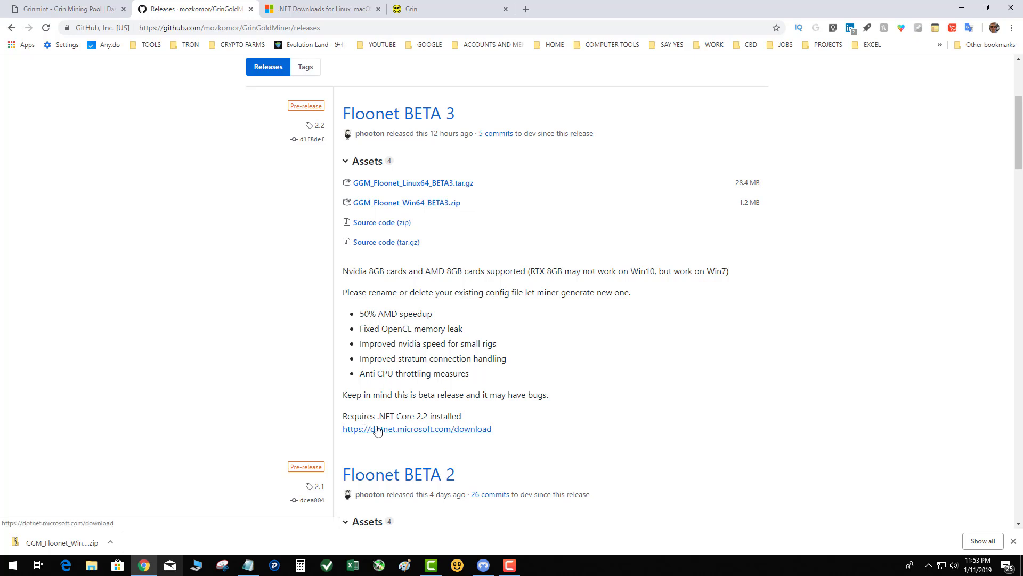
# Extract all of GGM_Floonet_Win64_BETA3.zip on the desktop, replacing existing files, and open the resulting folder.
pyautogui.click(962, 10)
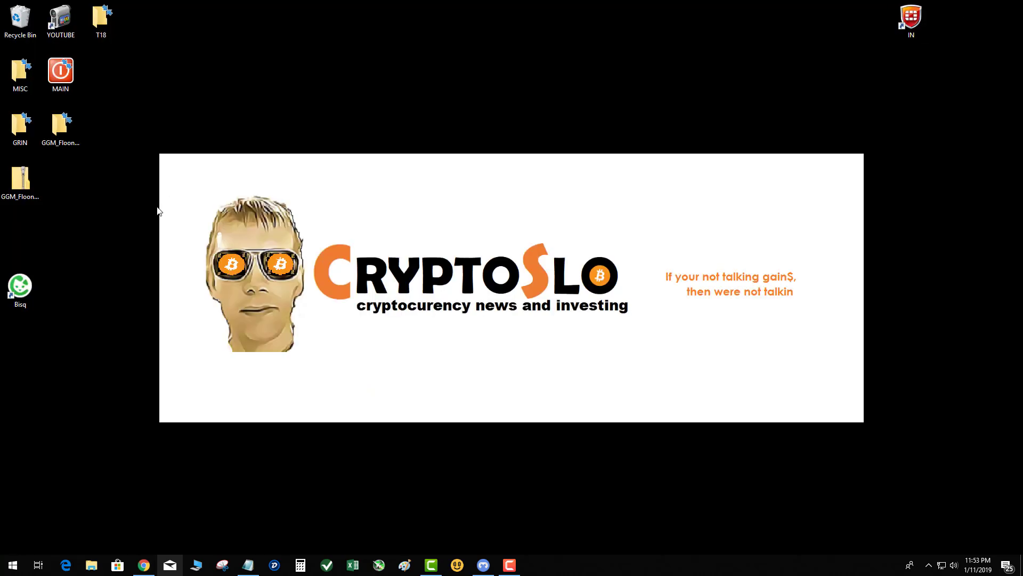
pyautogui.moveTo(20, 181); pyautogui.dragTo(101, 273)
pyautogui.rightClick(101, 273)
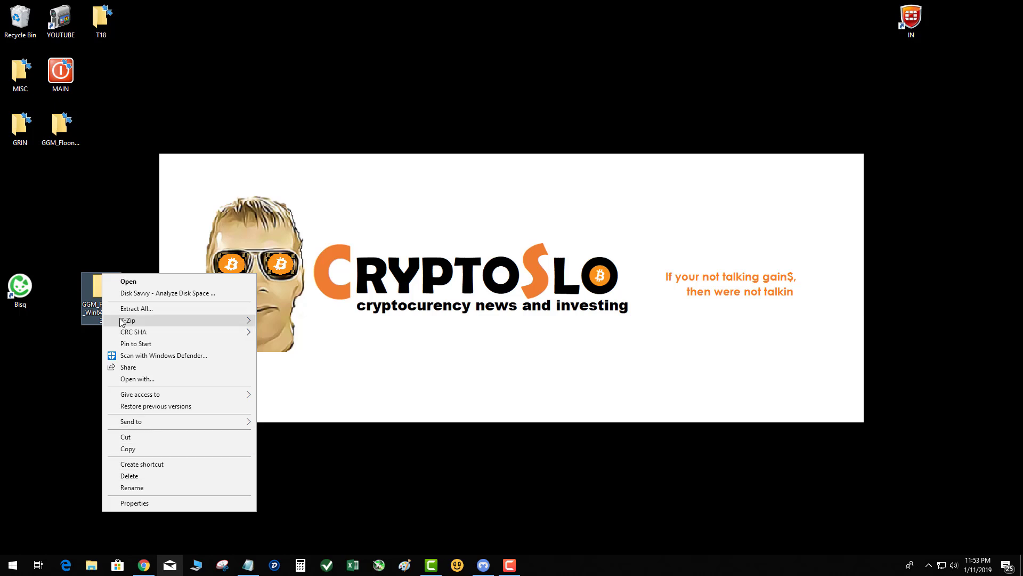
pyautogui.click(137, 308)
pyautogui.click(602, 386)
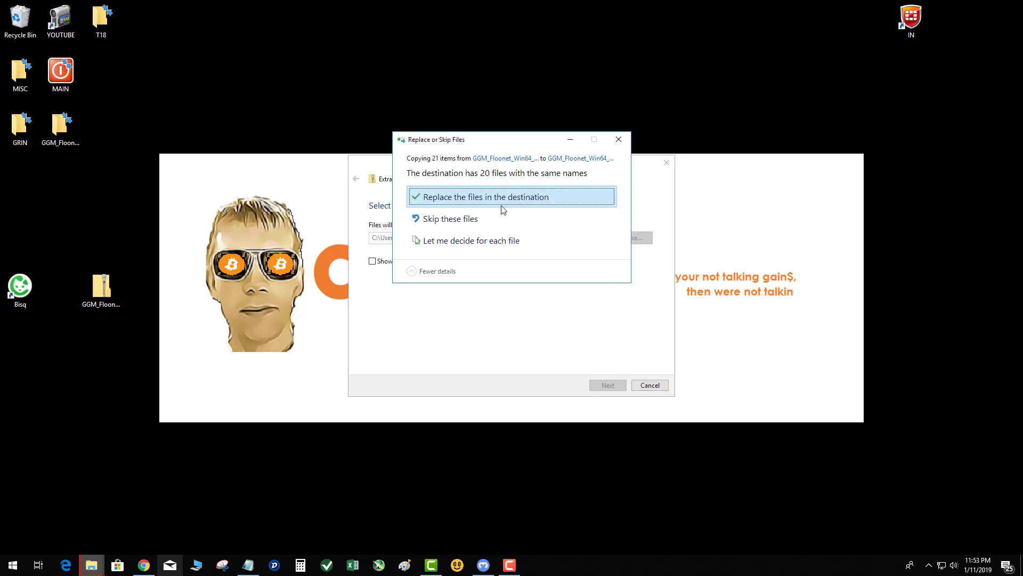
pyautogui.click(494, 196)
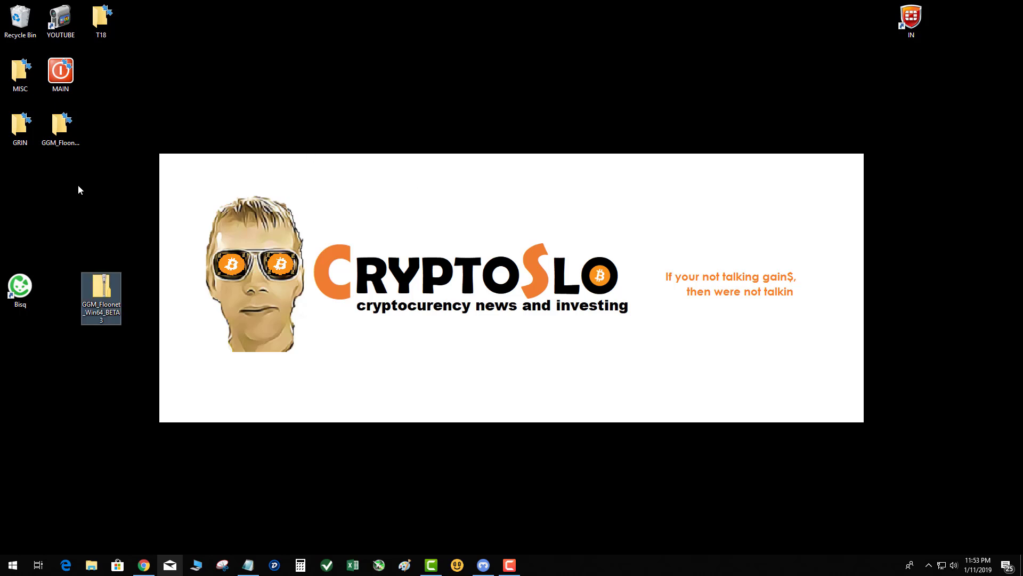
pyautogui.moveTo(49, 126); pyautogui.dragTo(106, 188)
pyautogui.doubleClick(107, 188)
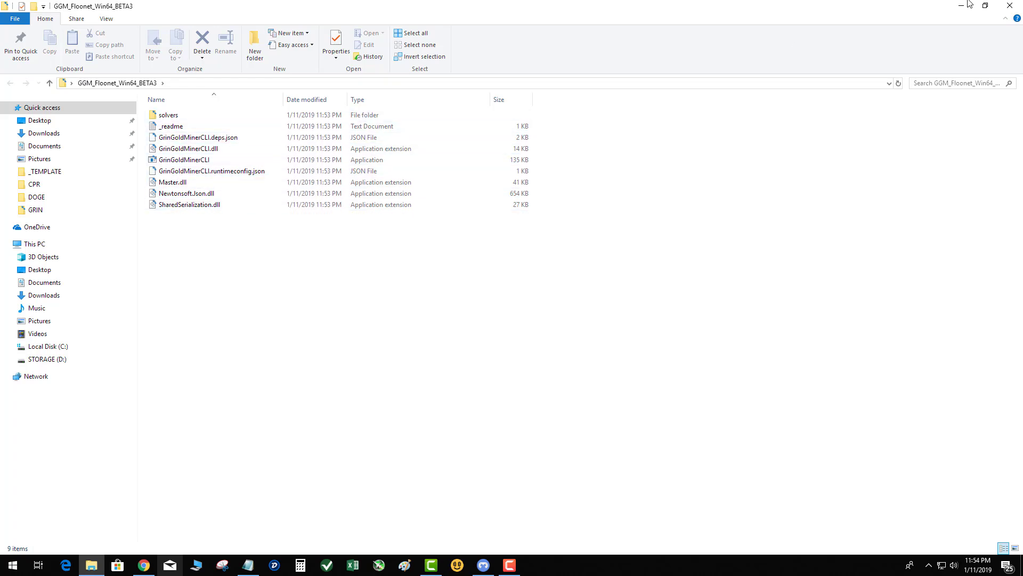
# Copy the GGM_Floonet_Win64_BETA3 folder and create a new folder on STORAGE (D:).
pyautogui.click(1002, 6)
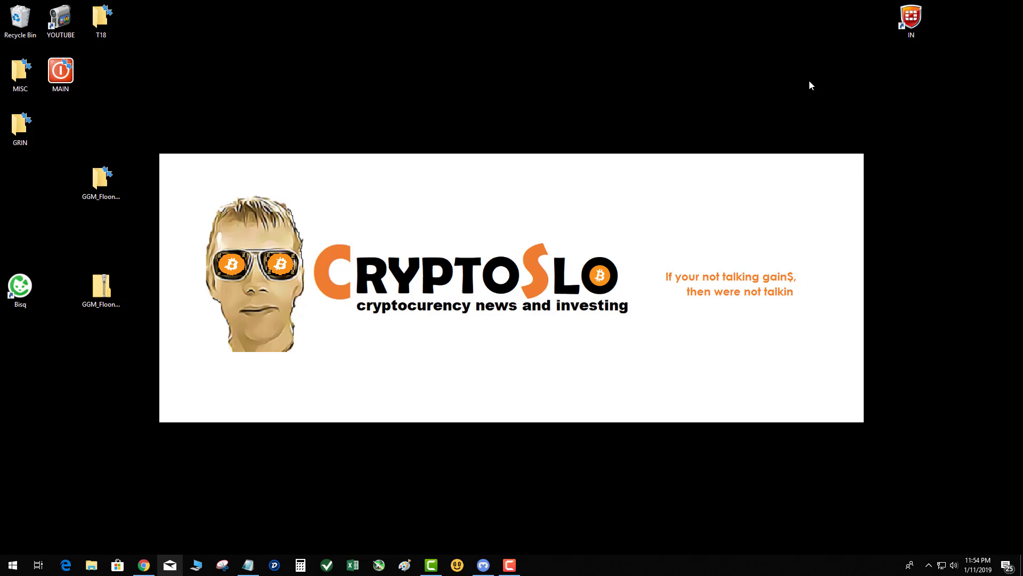
pyautogui.rightClick(109, 181)
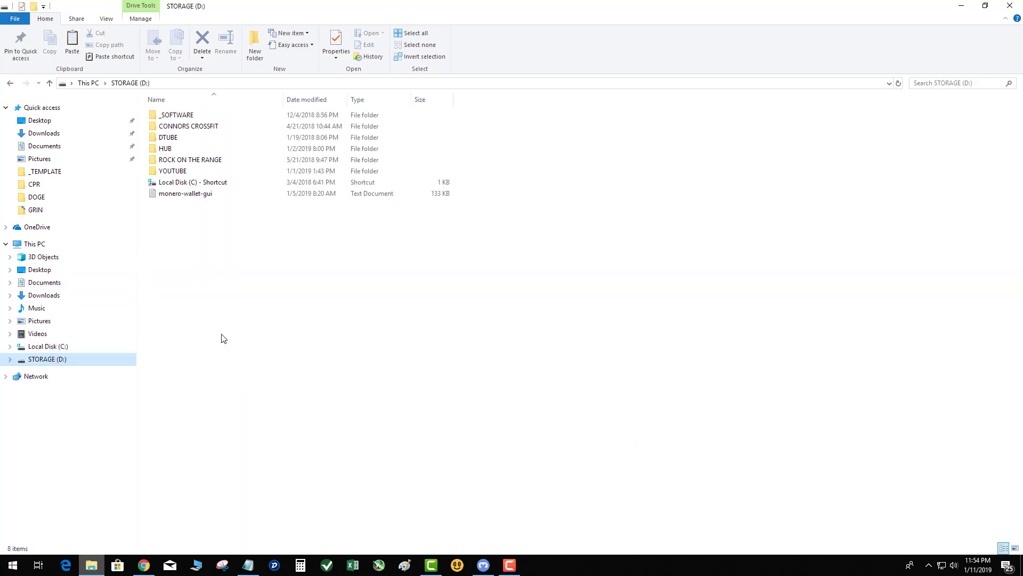
pyautogui.rightClick(211, 240)
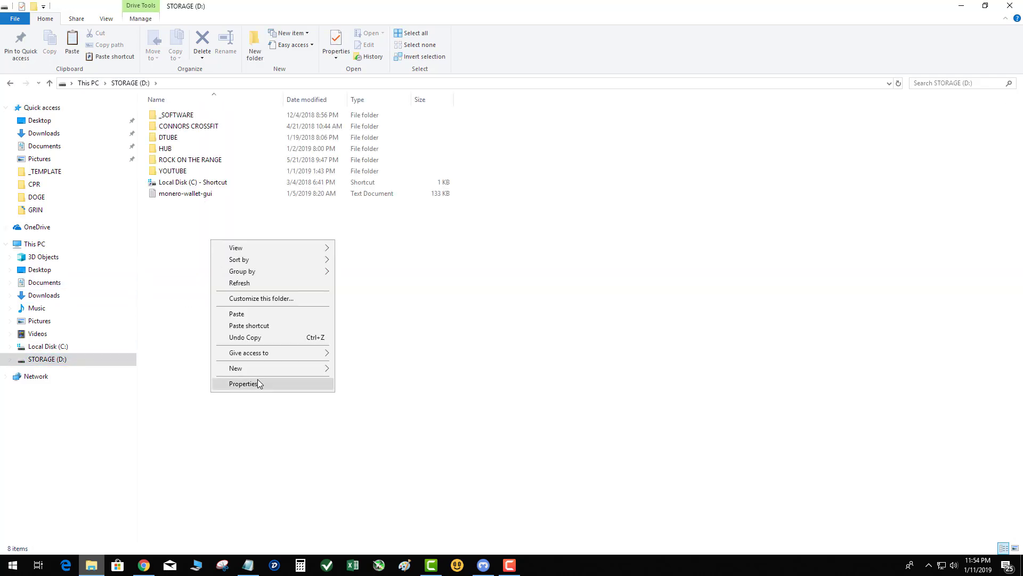
pyautogui.moveTo(260, 370)
pyautogui.click(387, 369)
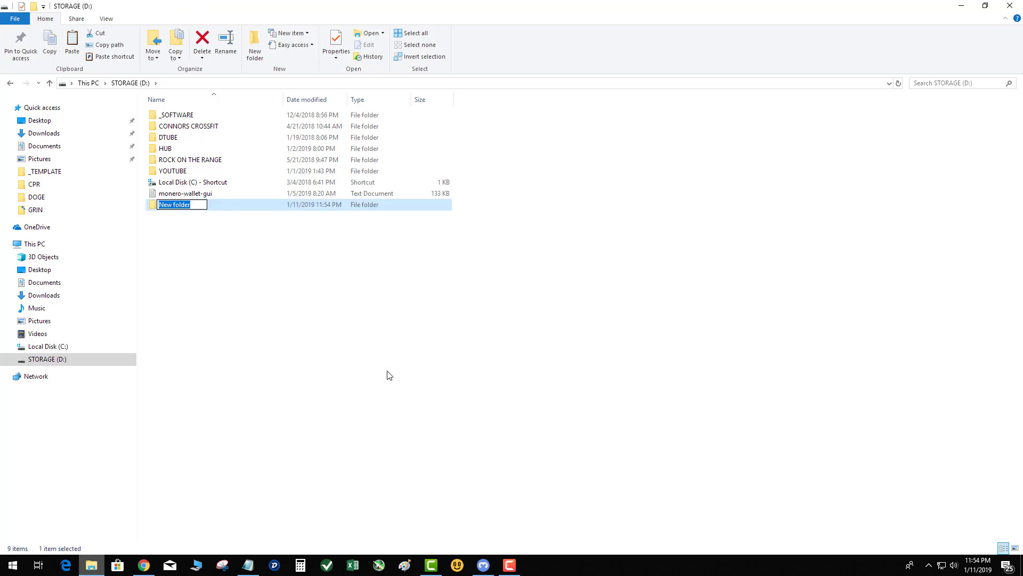
# Name the new folder GRIN, paste the miner folder into it, and open it.
pyautogui.write('GRIN')
pyautogui.press('Return')
pyautogui.press('Return')
pyautogui.hotkey('ctrl', 'v')
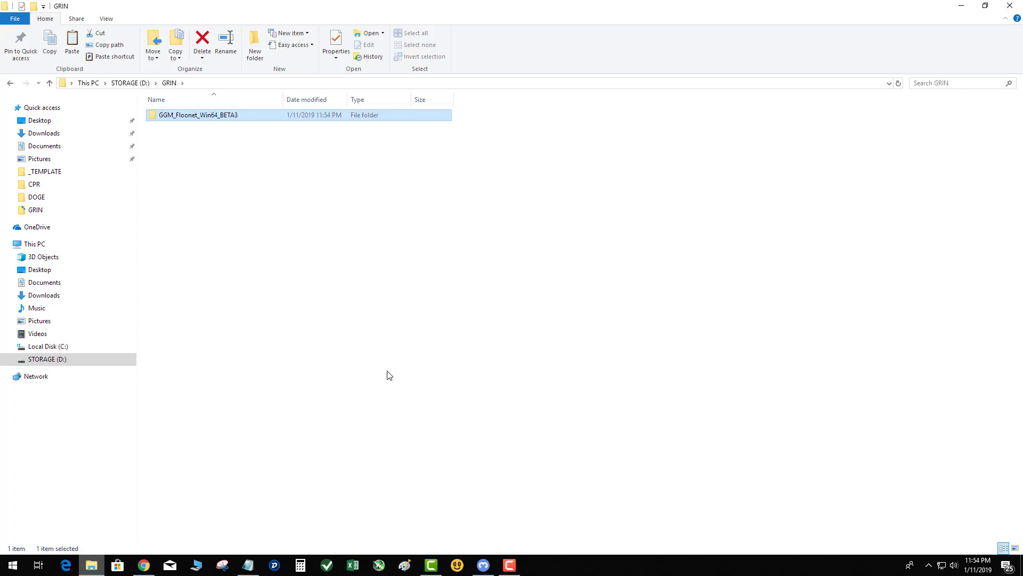
pyautogui.doubleClick(181, 117)
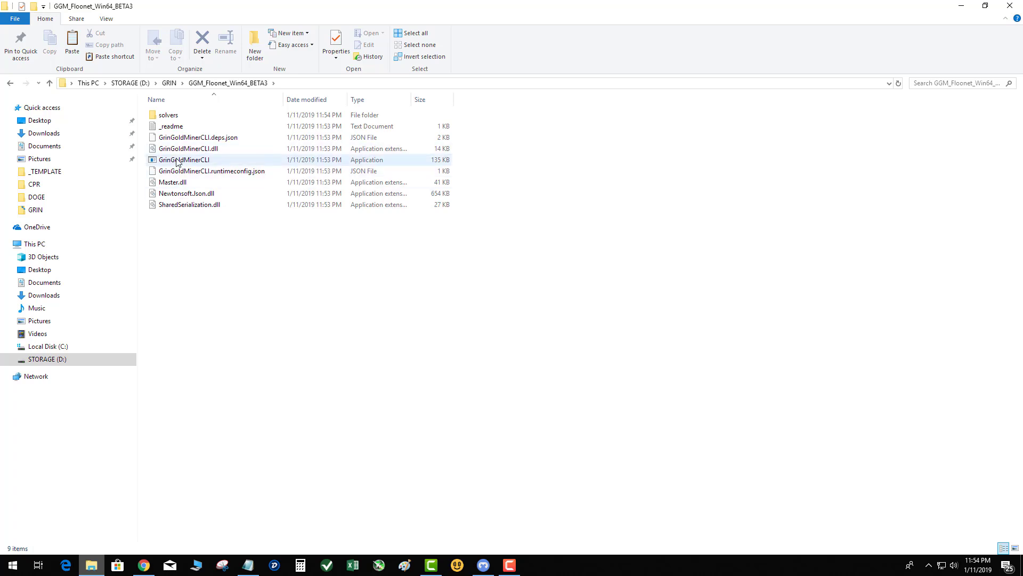
# Launch GrinGoldMinerCLI and expand the SmartScreen warning via More info.
pyautogui.doubleClick(177, 161)
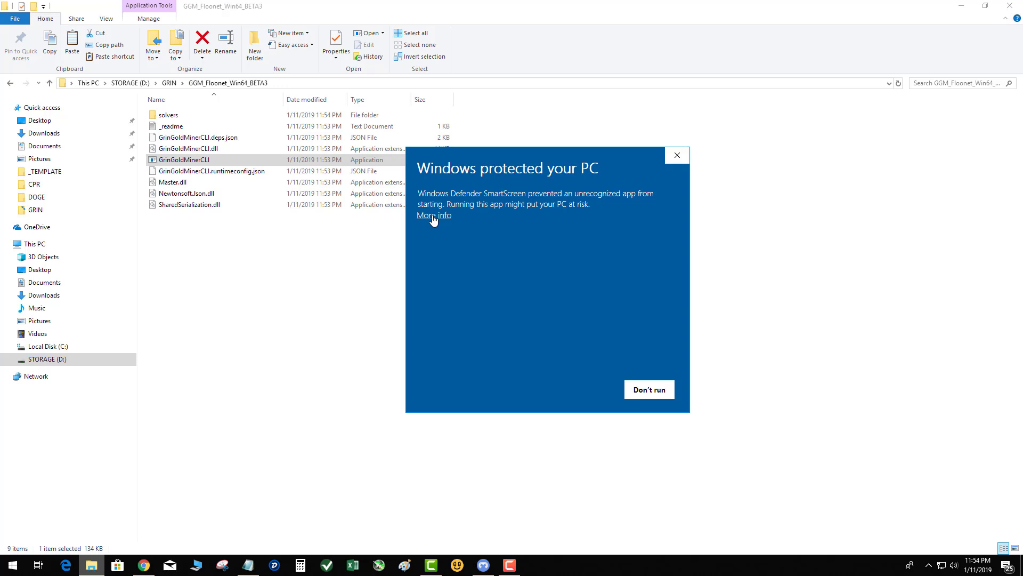
pyautogui.click(434, 215)
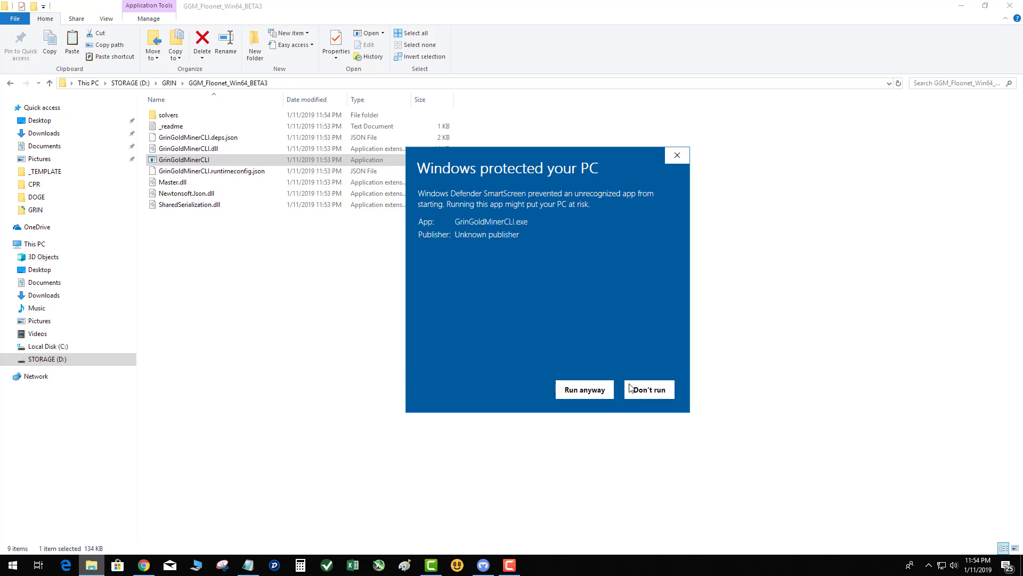
# Run the miner despite SmartScreen and choose option 2, the US-east grinmint pool.
pyautogui.click(583, 391)
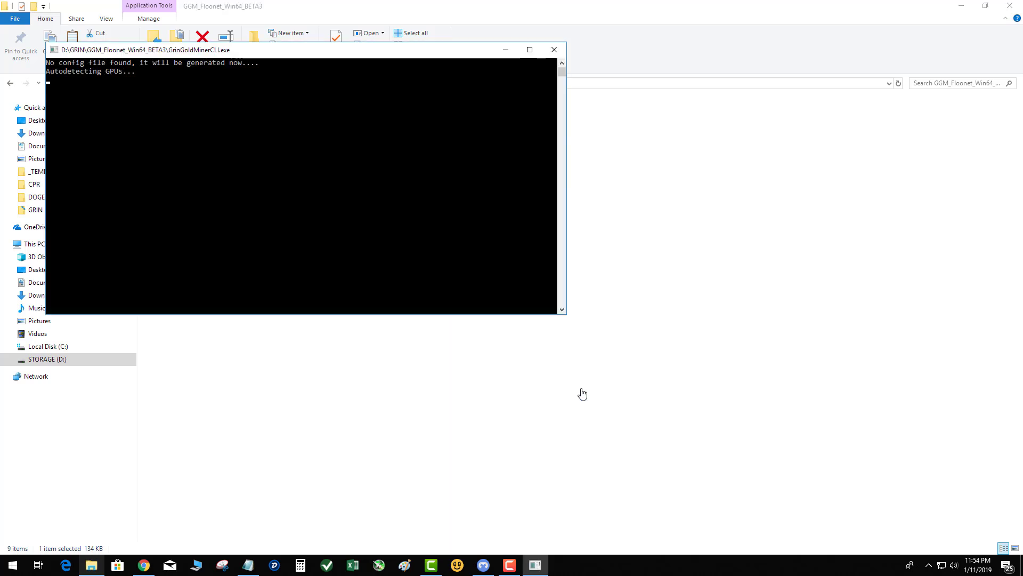
pyautogui.moveTo(402, 55); pyautogui.dragTo(579, 164)
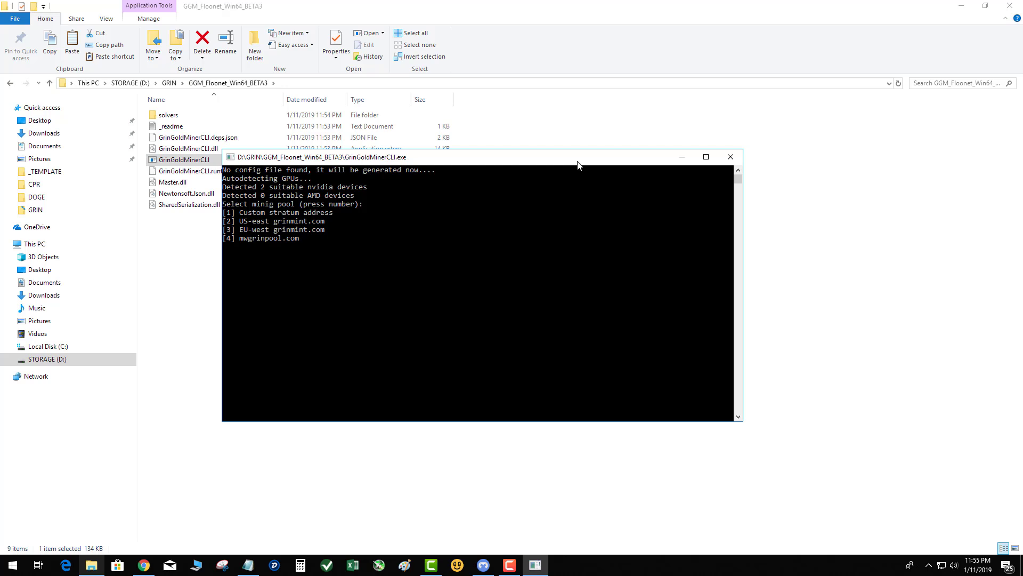
pyautogui.write('2')
pyautogui.press('Return')
# Enter the pool login e-mail, rig name myrig, and the pool password.
pyautogui.write('example')
pyautogui.press('BackSpace')
pyautogui.press('BackSpace')
pyautogui.press('BackSpace')
pyautogui.press('BackSpace')
pyautogui.press('BackSpace')
pyautogui.press('BackSpace')
pyautogui.press('BackSpace')
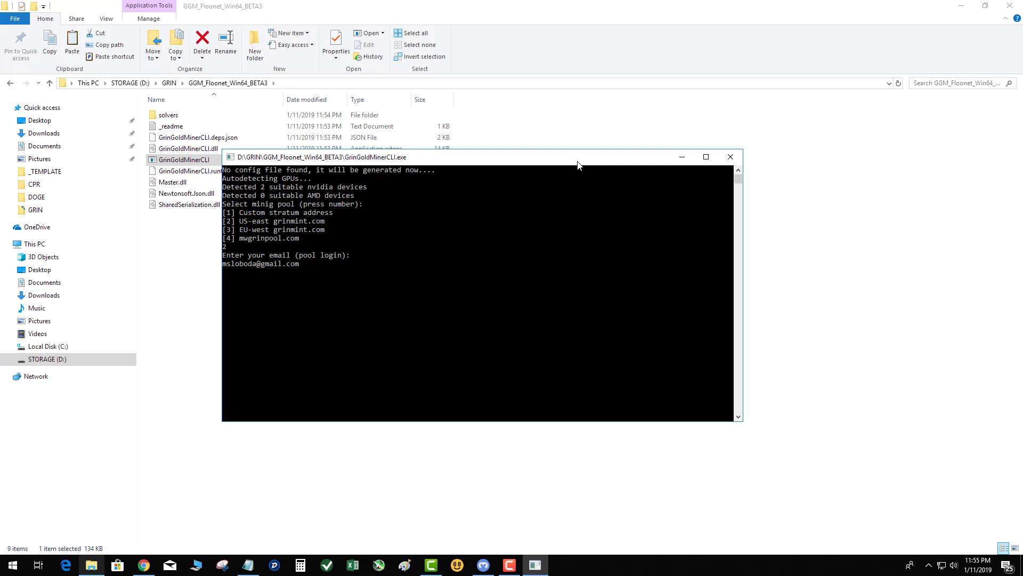
pyautogui.press('Return')
pyautogui.write('myrig')
pyautogui.press('Return')
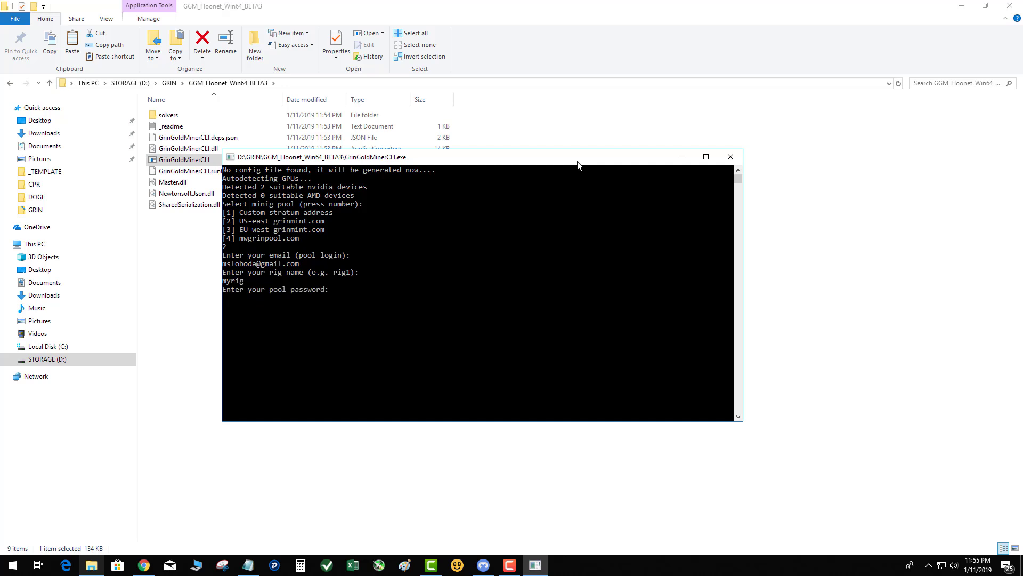
pyautogui.write('123456')
# Submit the pool password so the miner generates config.xml.
pyautogui.press('Return')
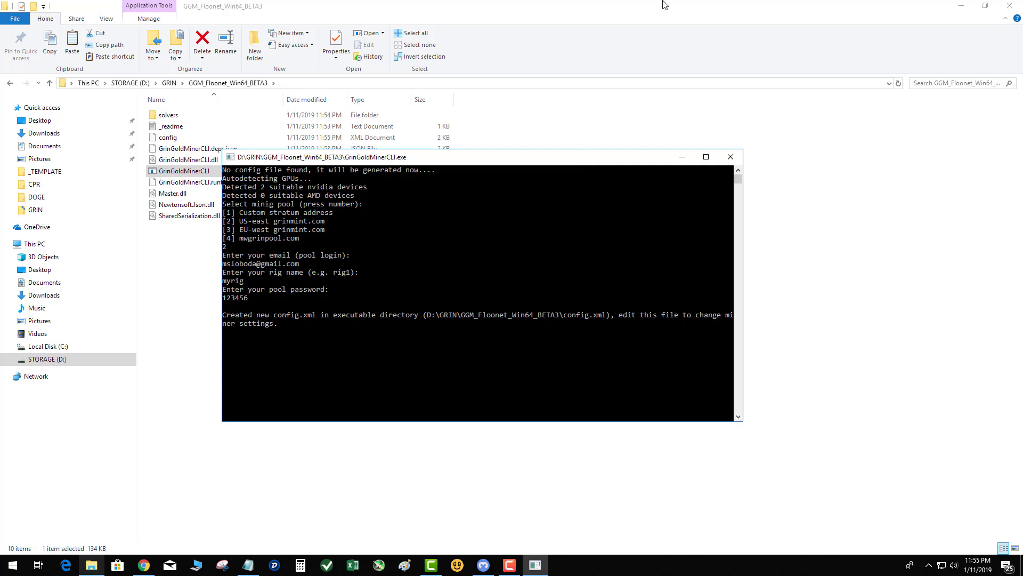
pyautogui.moveTo(414, 160); pyautogui.dragTo(395, 243)
pyautogui.click(179, 139)
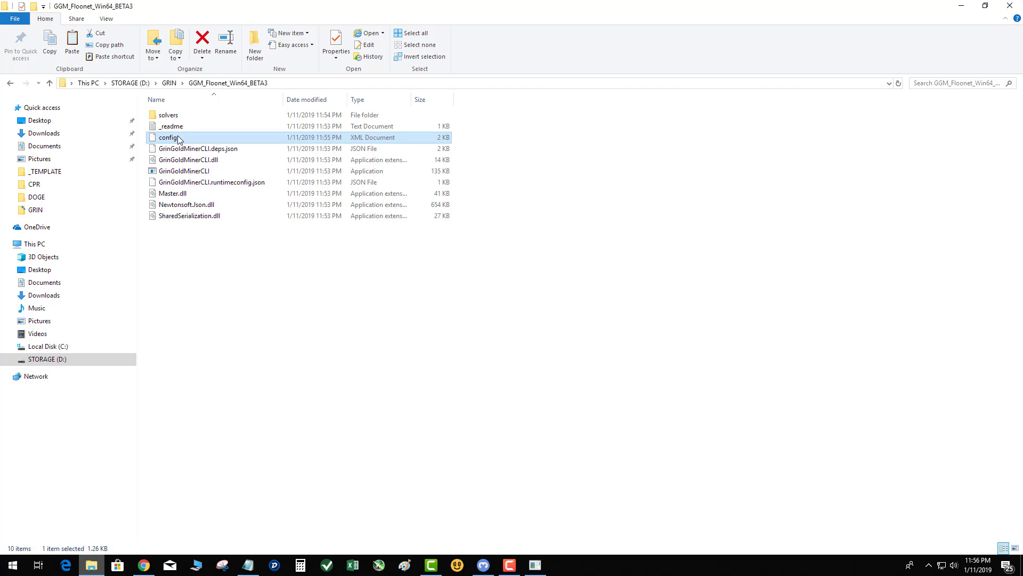
# Send GrinGoldMinerCLI to the desktop as a shortcut and minimize the miner folder.
pyautogui.click(201, 176)
pyautogui.rightClick(200, 176)
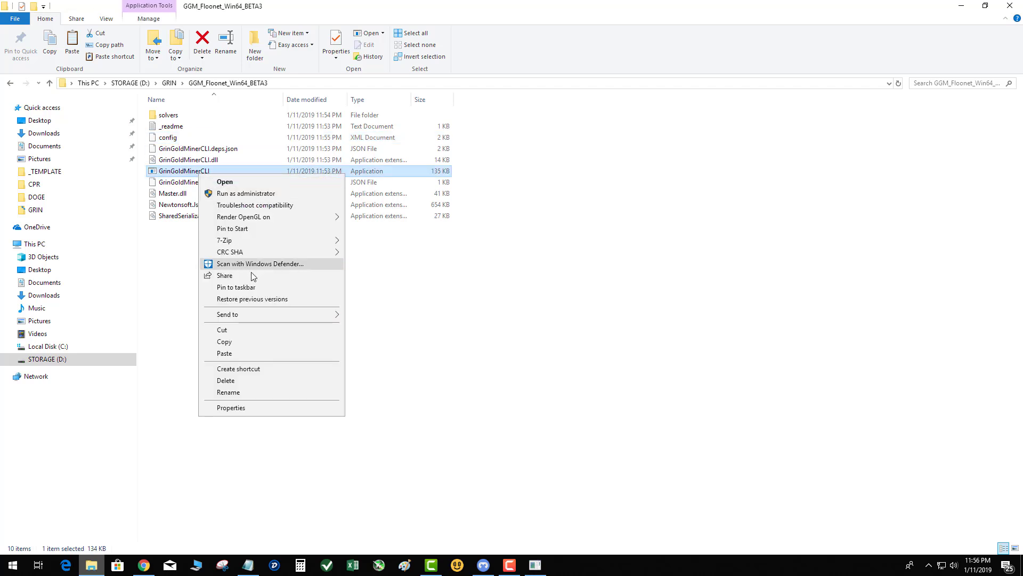
pyautogui.moveTo(261, 315)
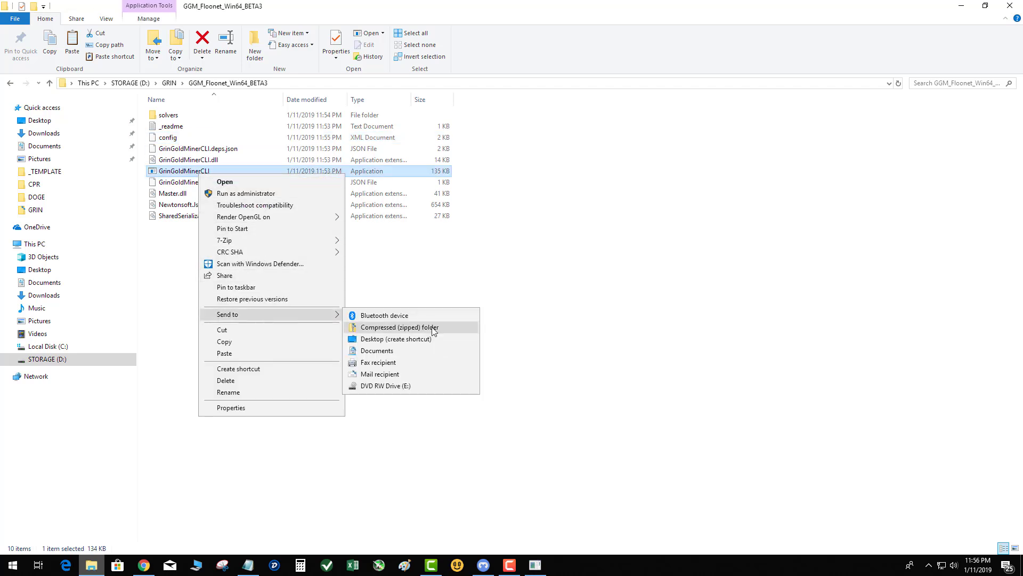
pyautogui.click(392, 350)
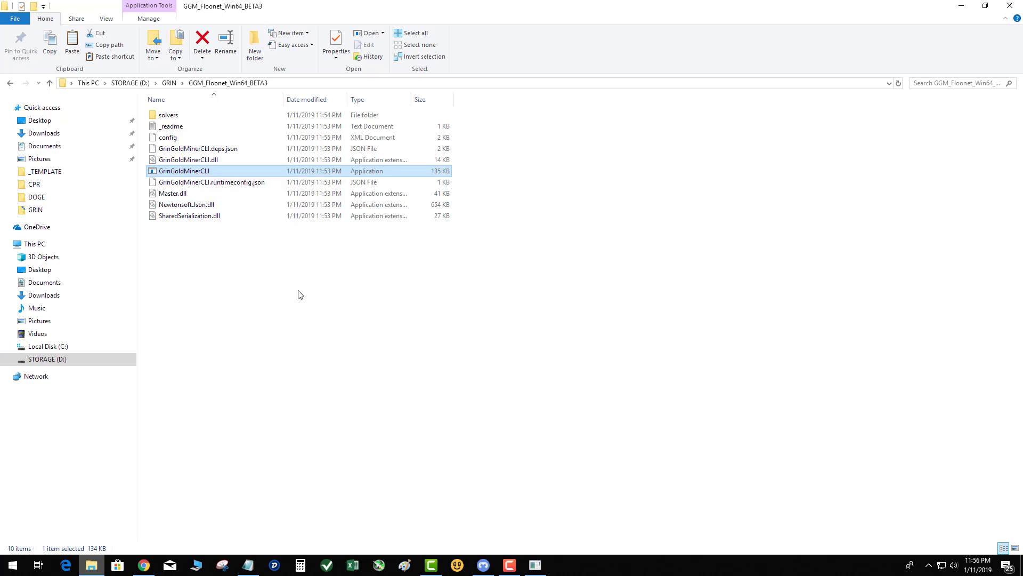
pyautogui.click(962, 5)
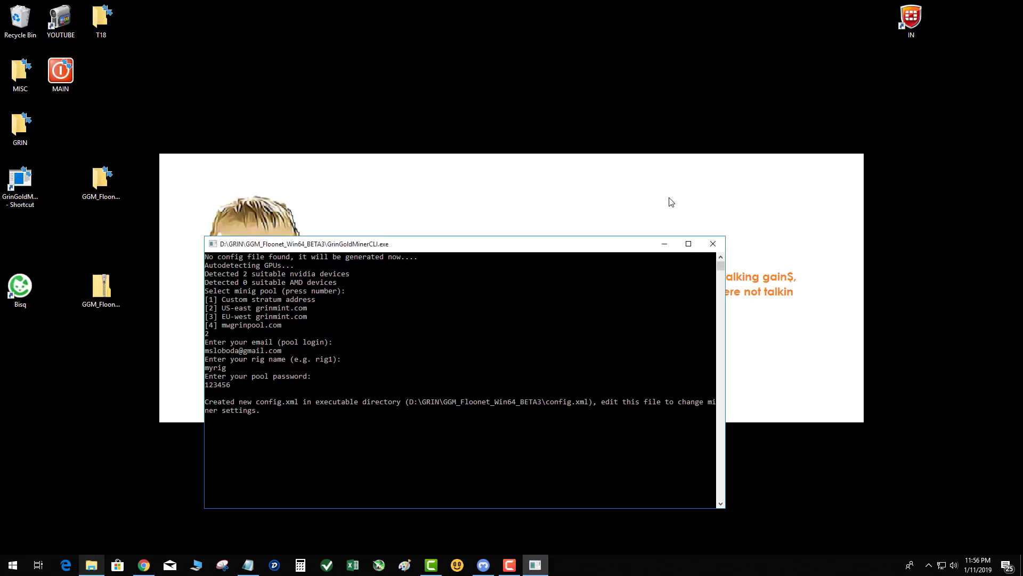
# Close the miner console and rename the desktop GrinGoldMinerCLI shortcut to rungrin.
pyautogui.click(713, 244)
pyautogui.moveTo(21, 184); pyautogui.dragTo(108, 342)
pyautogui.rightClick(109, 343)
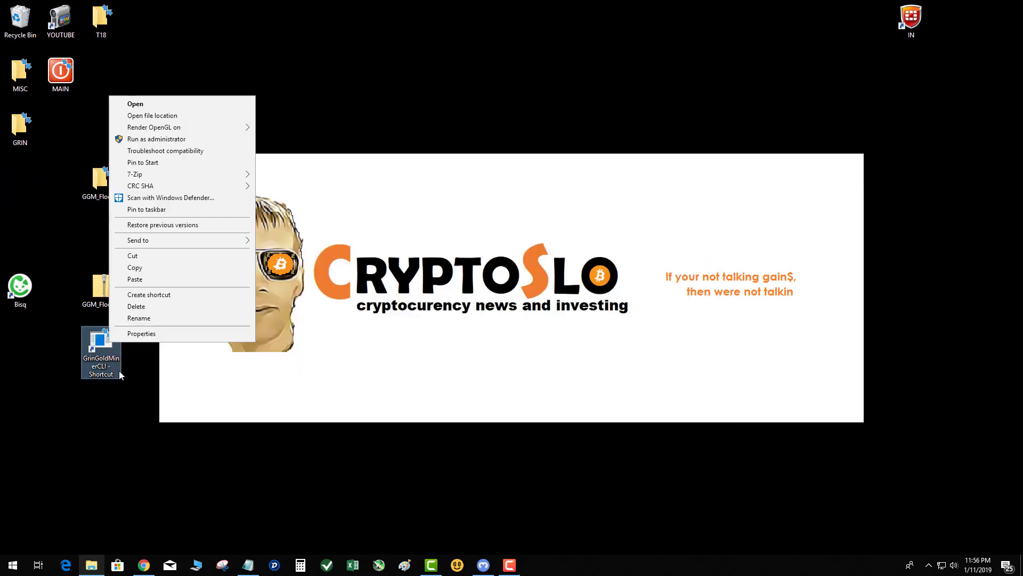
pyautogui.click(147, 316)
pyautogui.write('run')
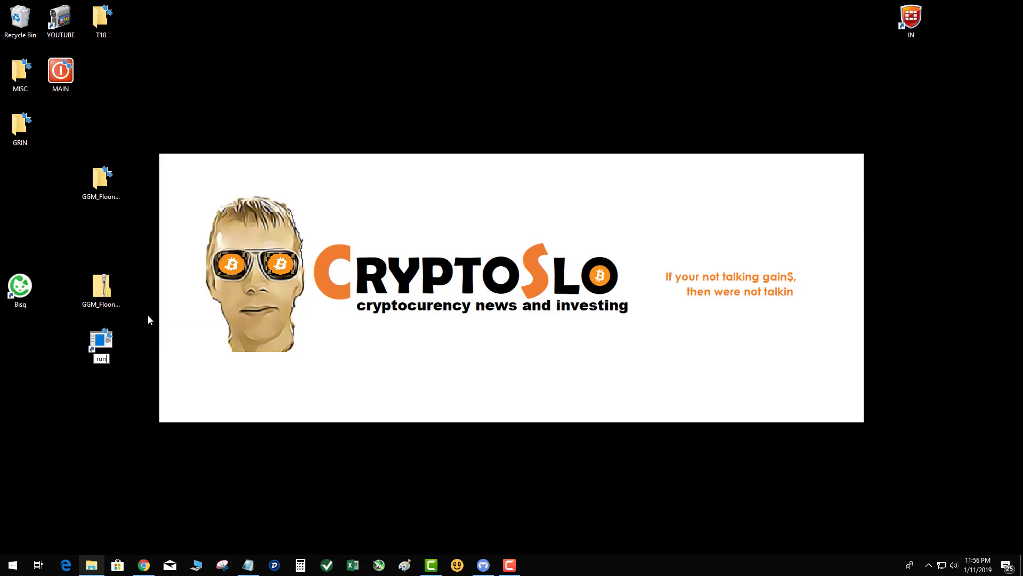
pyautogui.write('grin')
pyautogui.press('Return')
pyautogui.press('Return')
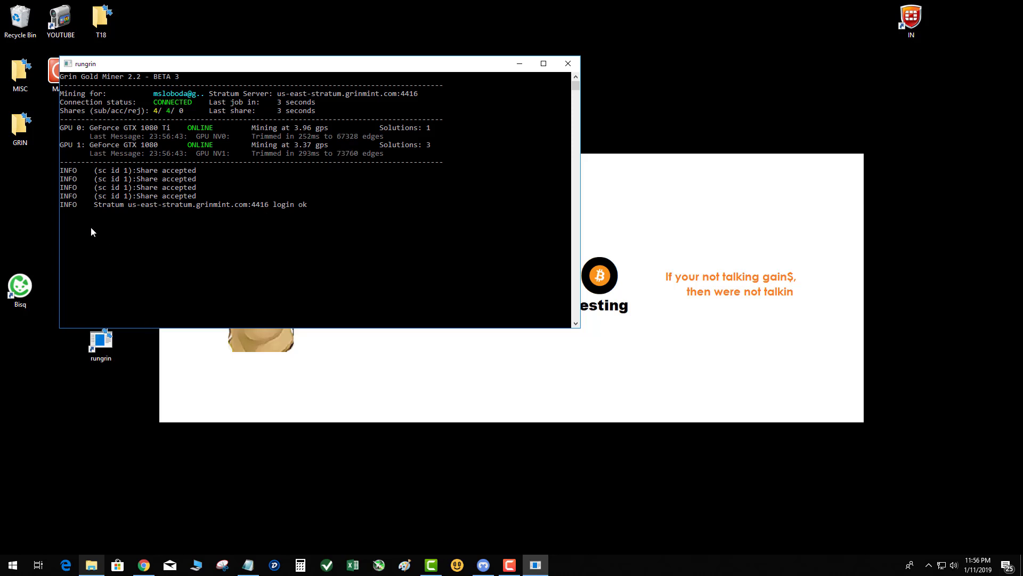
# Bring Chrome forward on the Grinmint tab and open the pool's Home page.
pyautogui.click(144, 564)
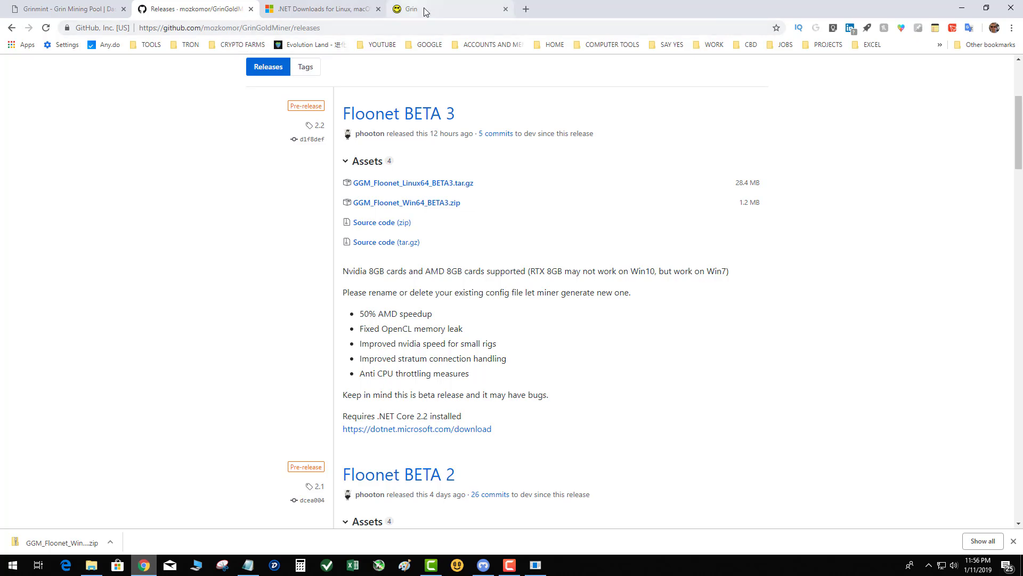
pyautogui.click(14, 10)
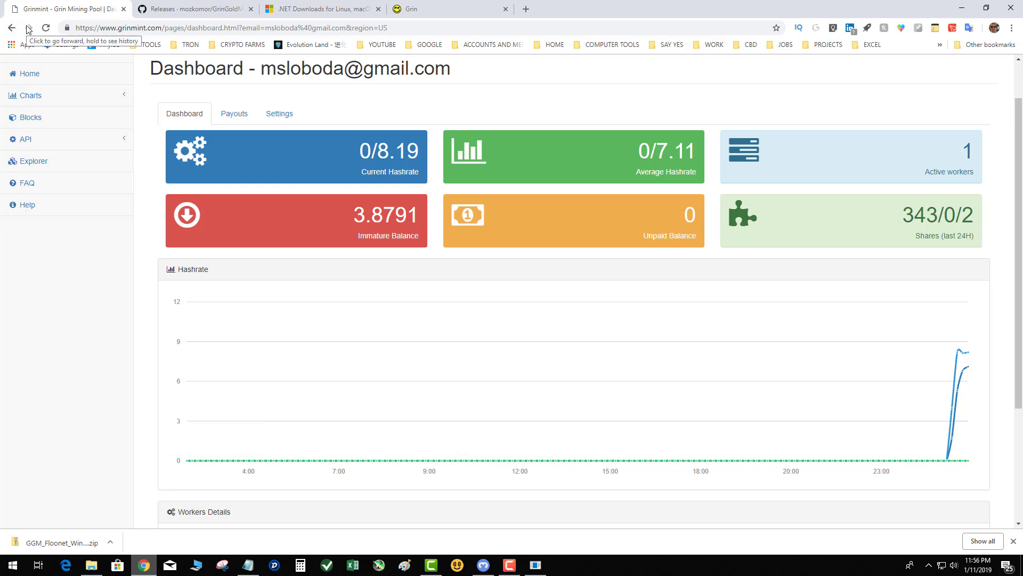
pyautogui.click(31, 75)
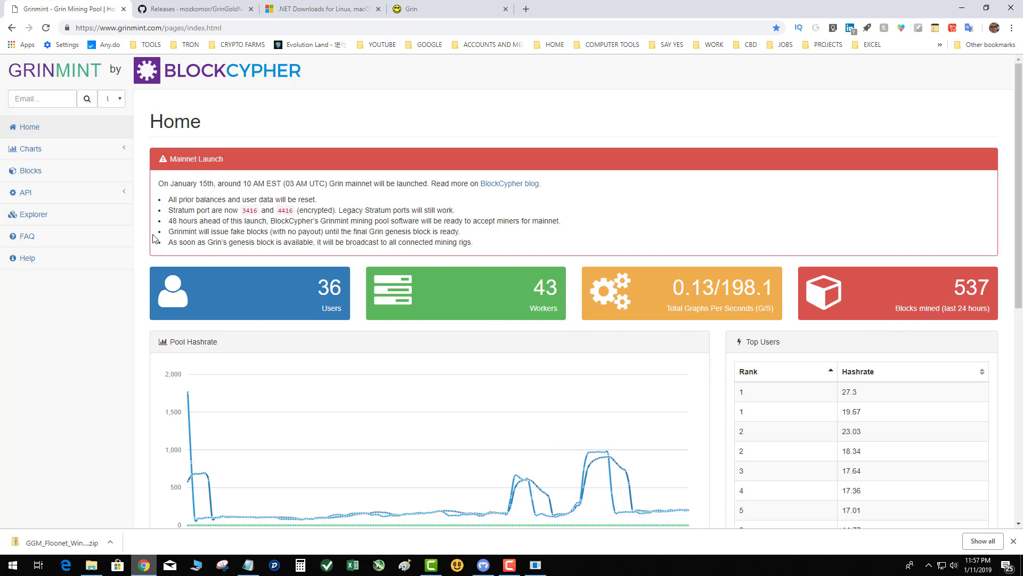
# Search the account by its saved e-mail and view its Payouts page.
pyautogui.click(34, 100)
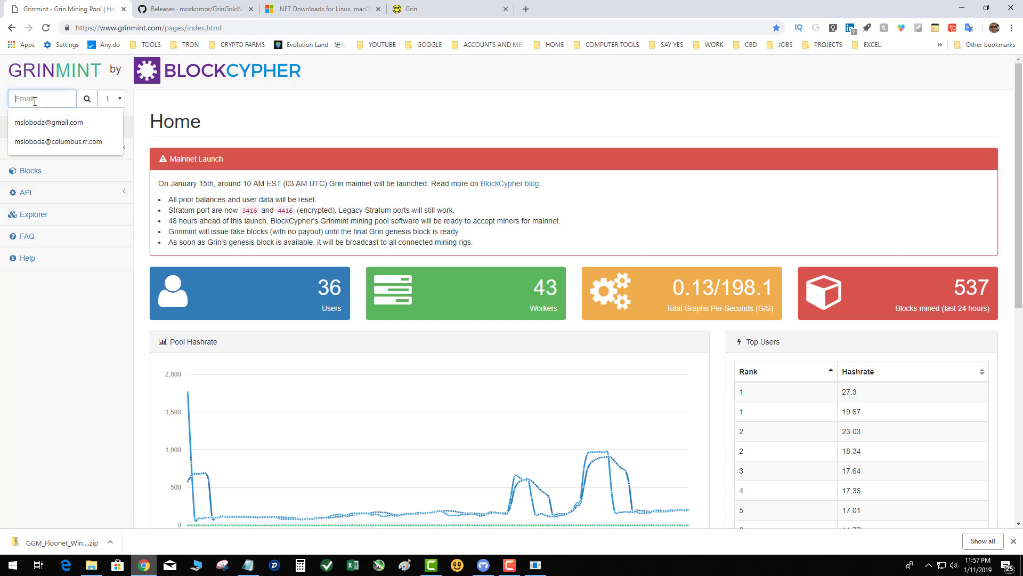
pyautogui.click(49, 124)
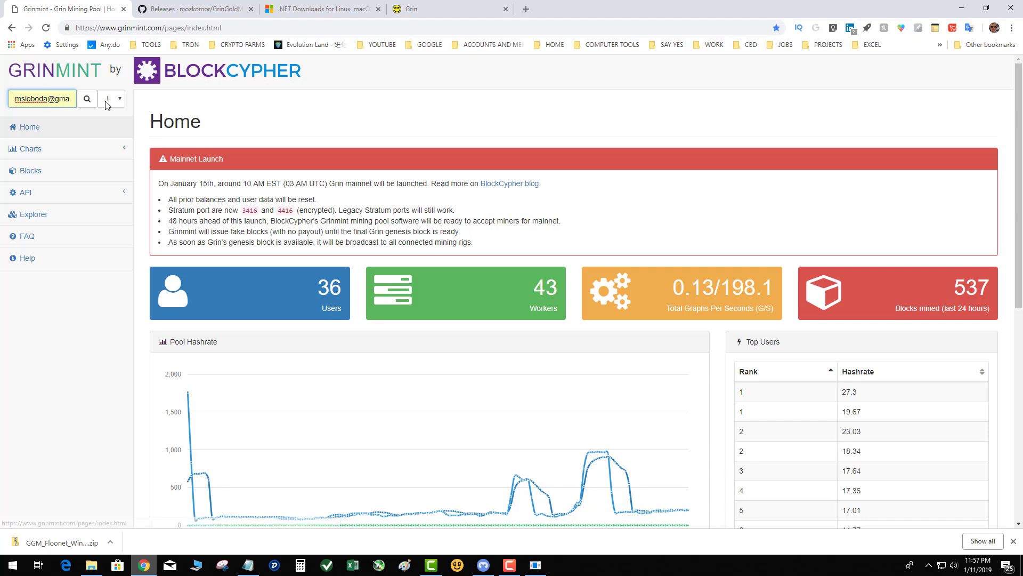
pyautogui.click(88, 102)
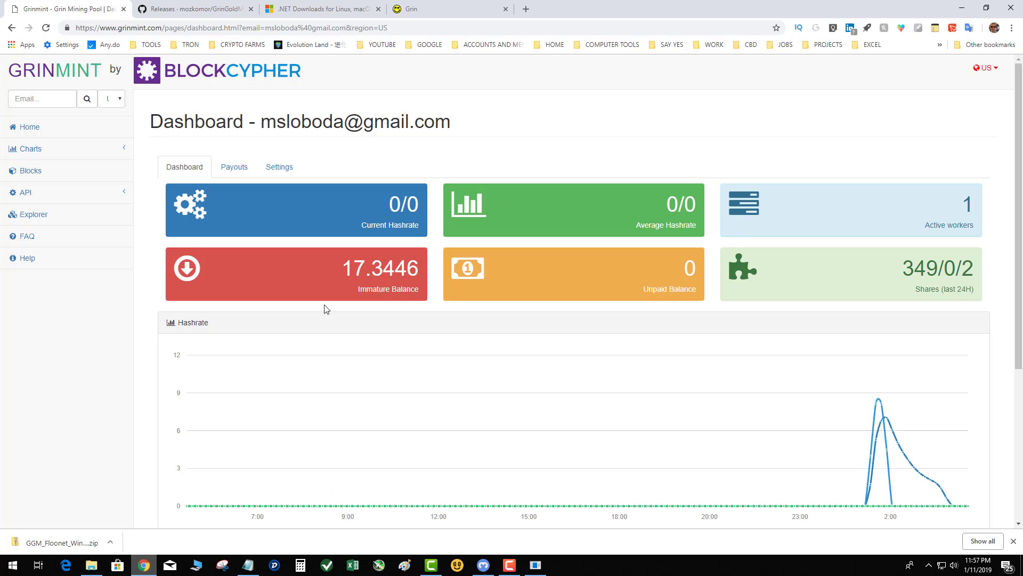
pyautogui.click(229, 171)
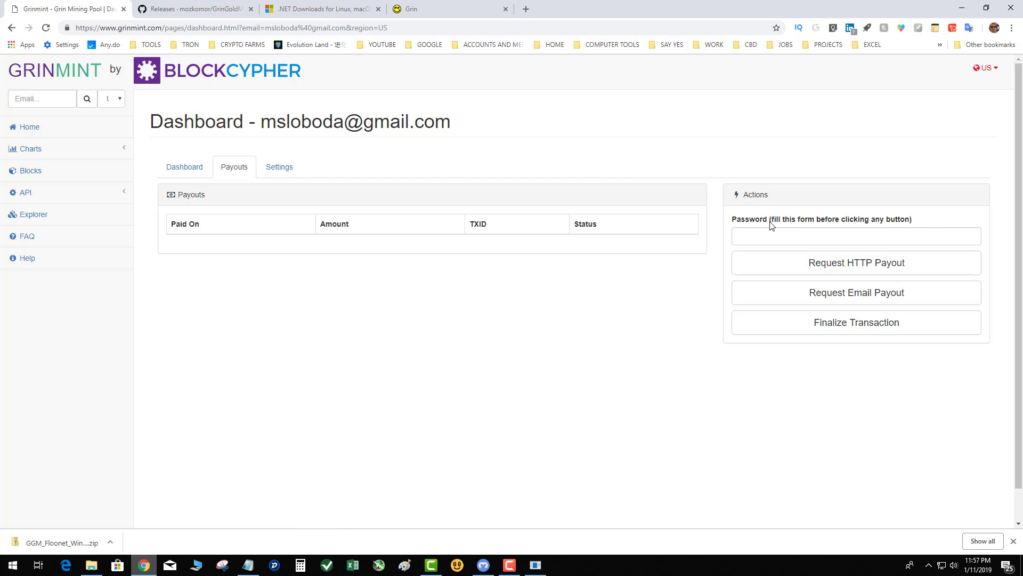
pyautogui.click(784, 264)
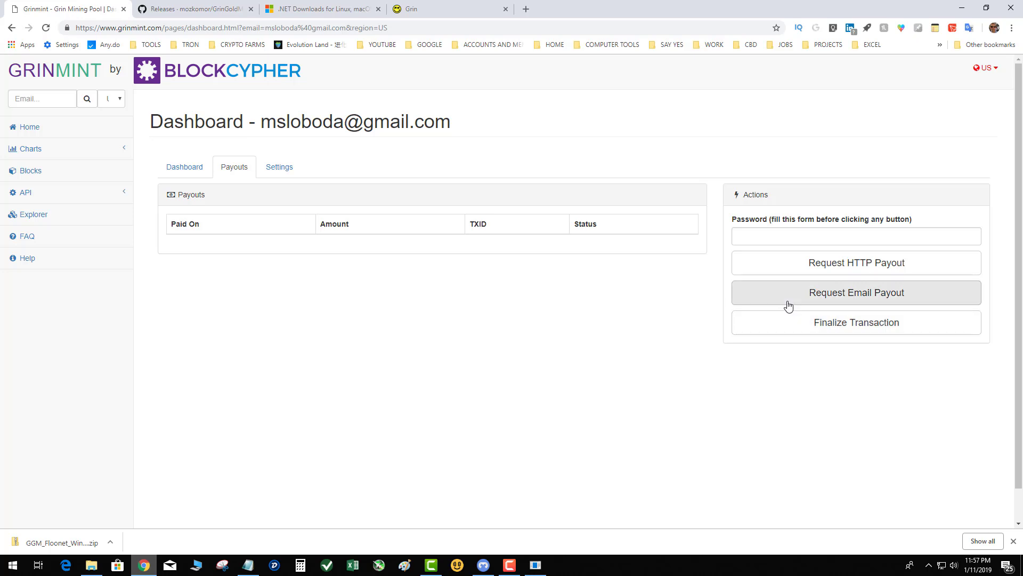